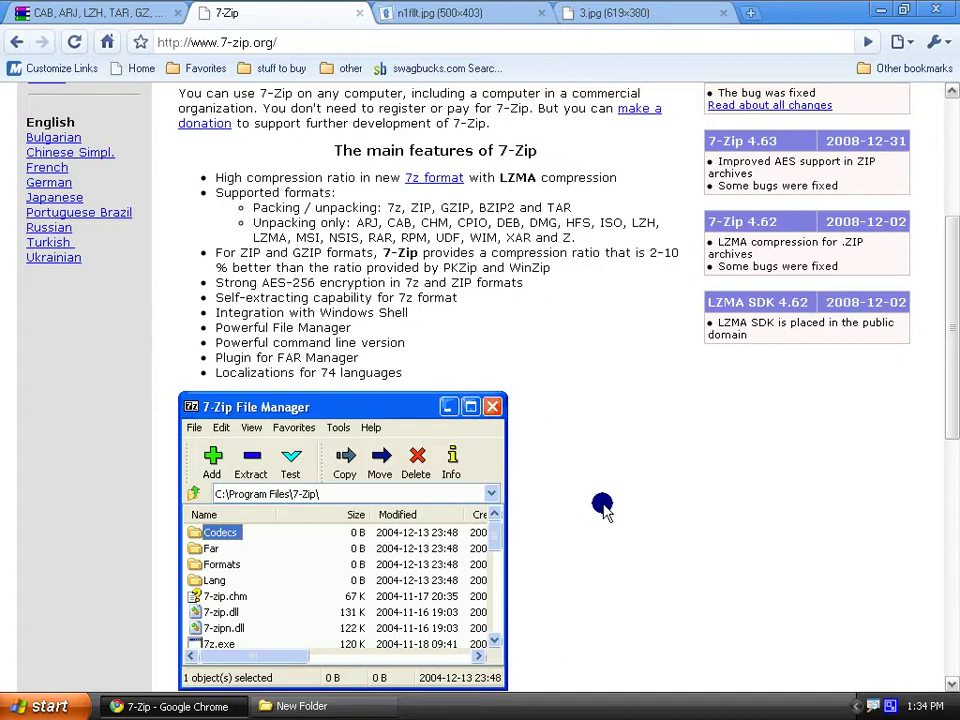
View the WinRAR and 7-Zip interface screenshots, and close both image pages
left_click(468, 10)
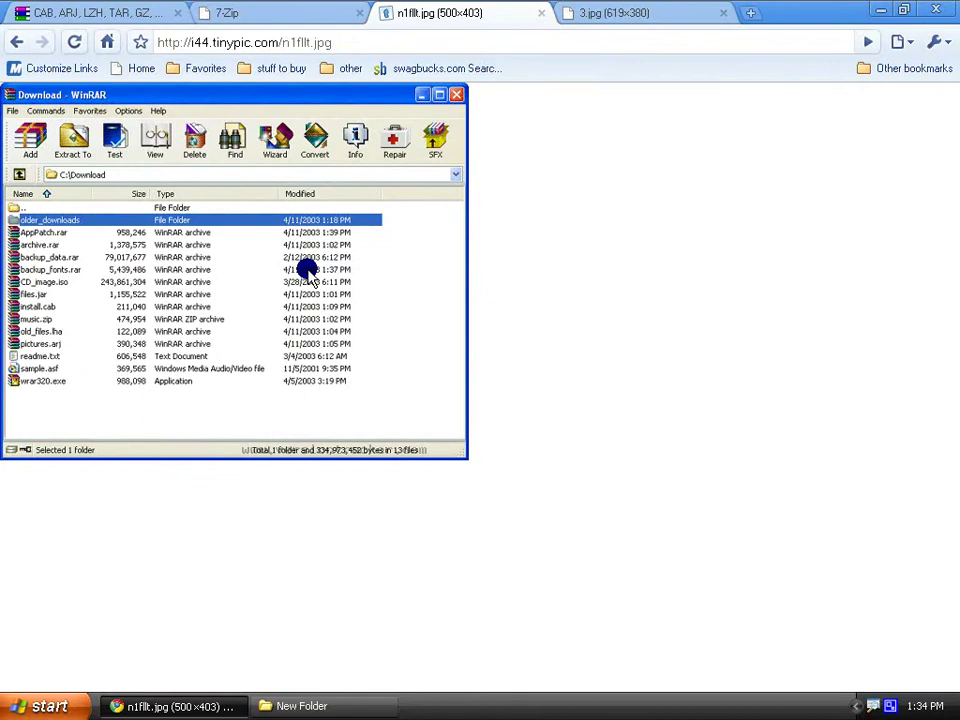
left_click(605, 13)
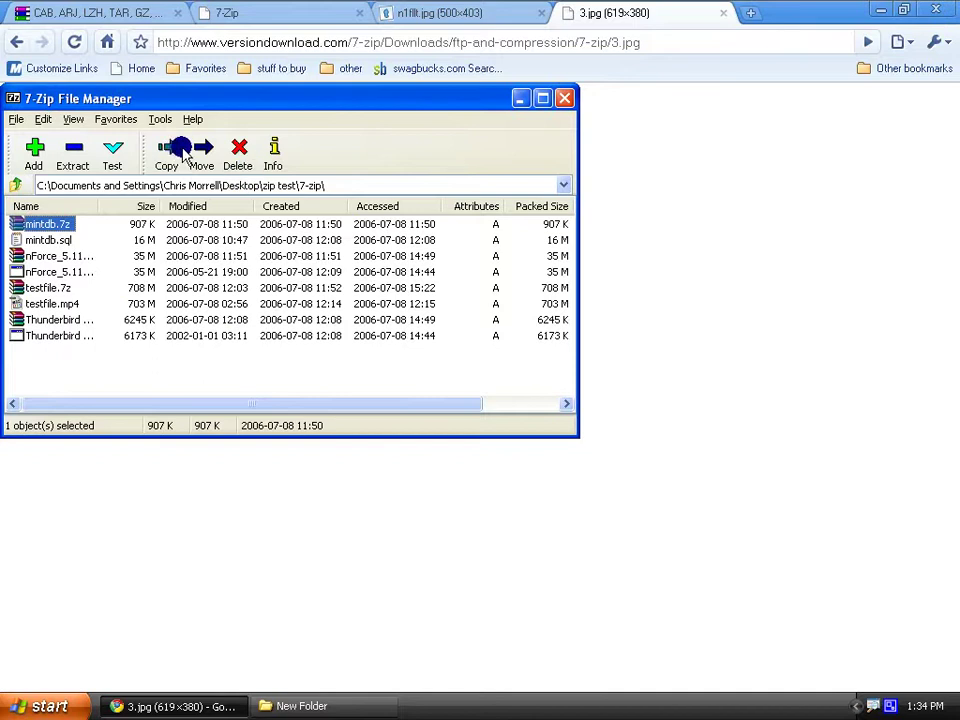
left_click(722, 12)
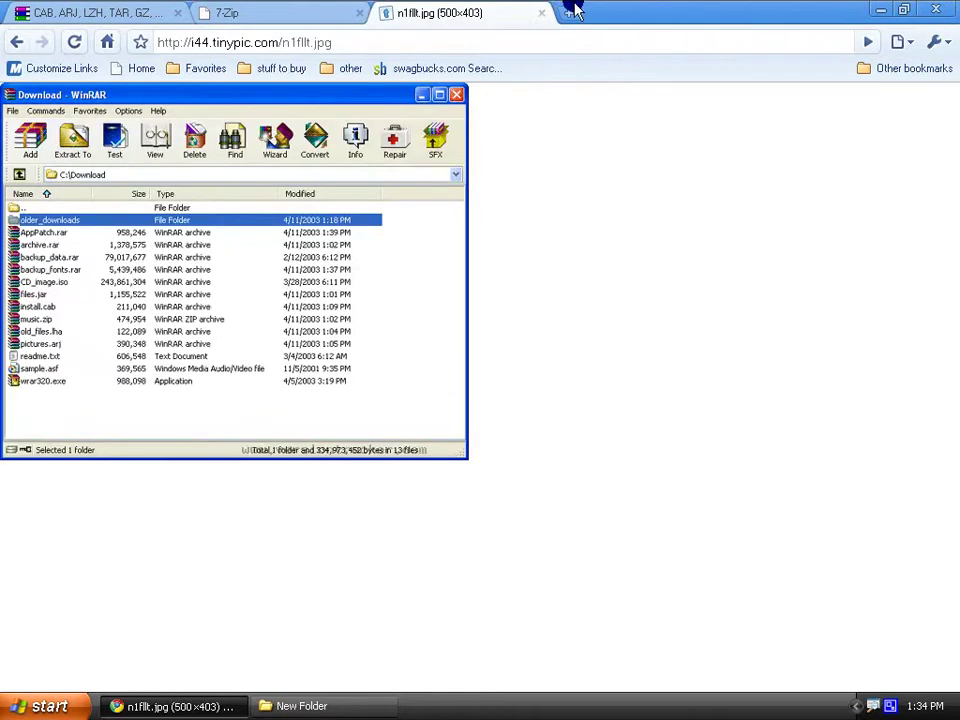
left_click(541, 12)
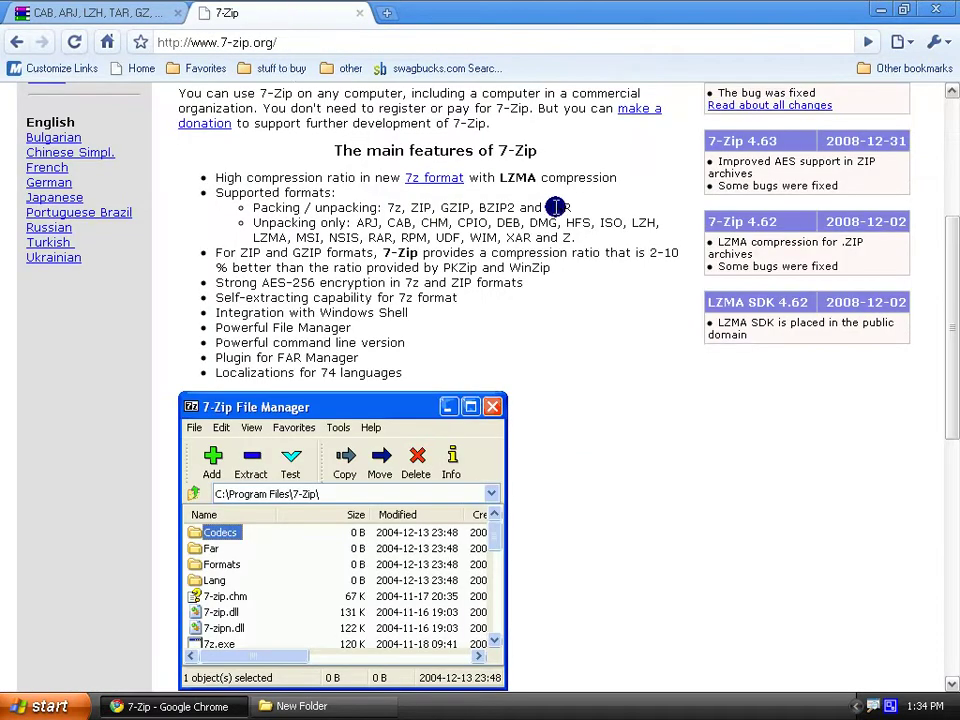
Compare the archive formats supported by 7-Zip and WinRAR on their websites, and close the RARLAB page
left_click_drag(597, 252, 433, 237)
left_click(401, 237)
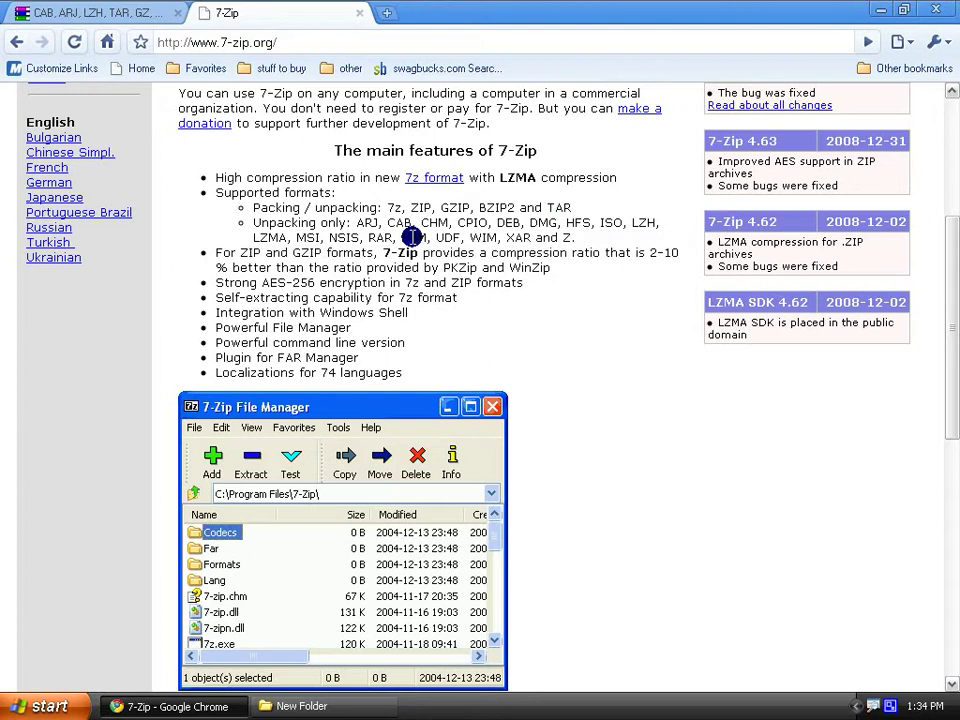
scroll(495, 255, "up", 1)
left_click(110, 12)
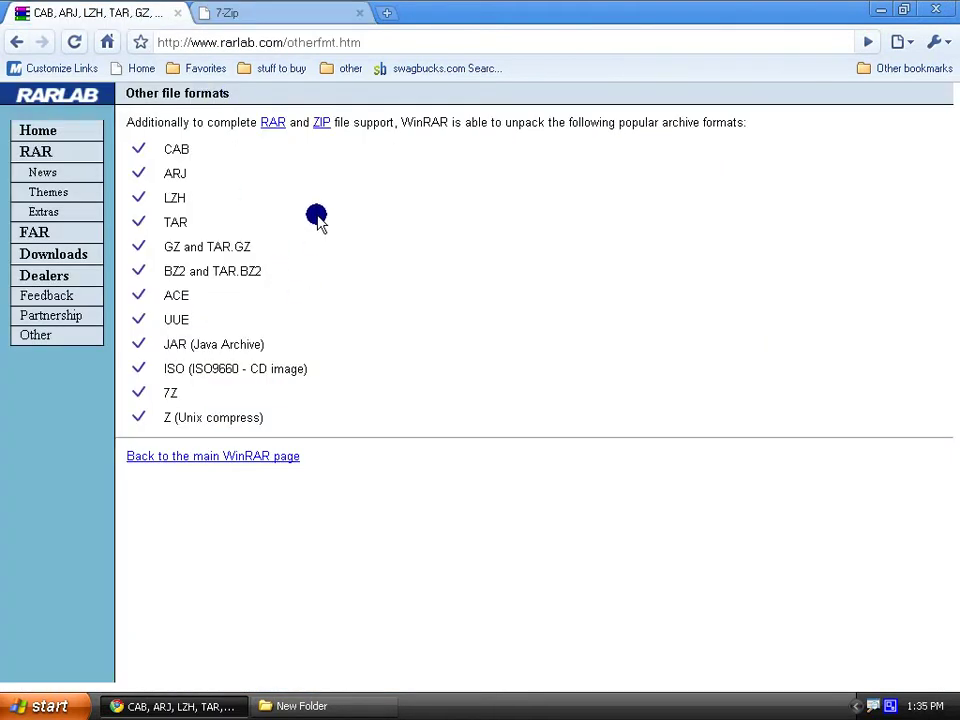
left_click_drag(281, 424, 170, 141)
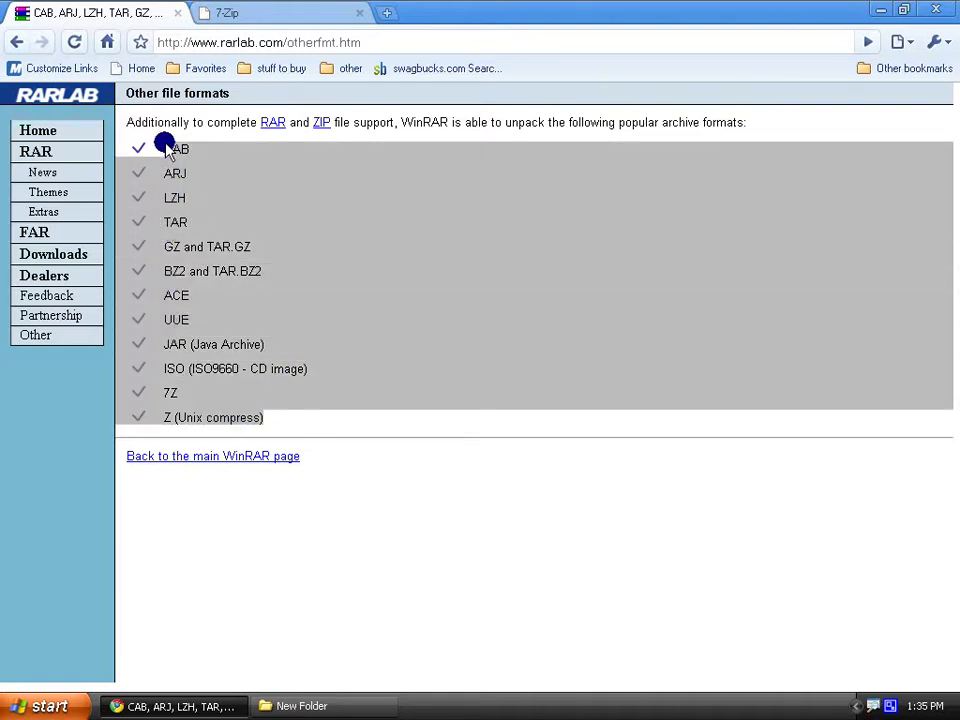
left_click(212, 162)
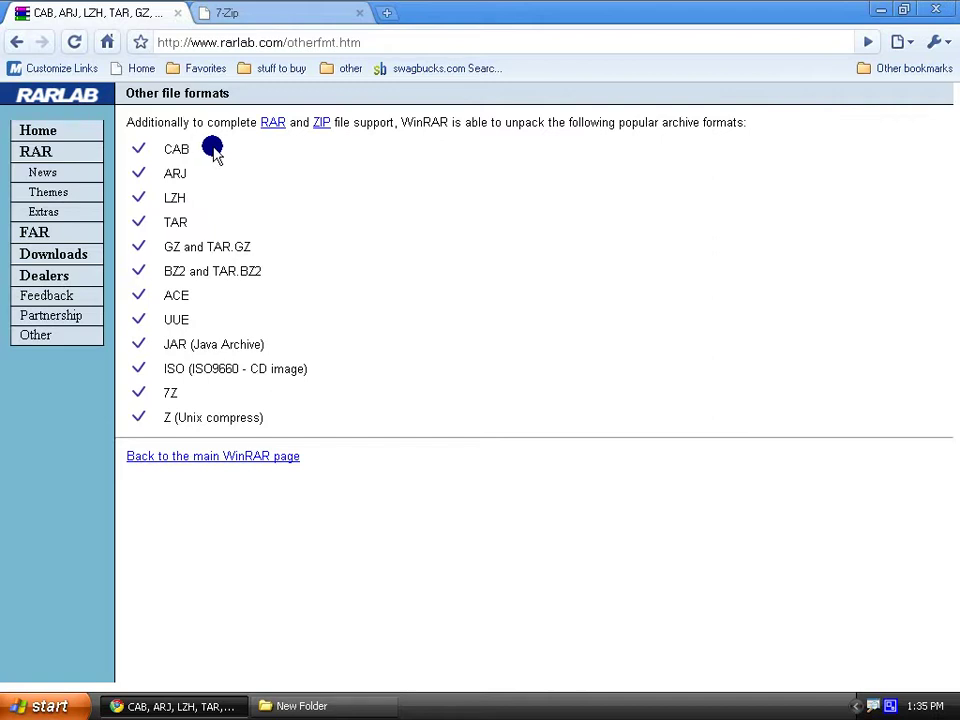
left_click(258, 12)
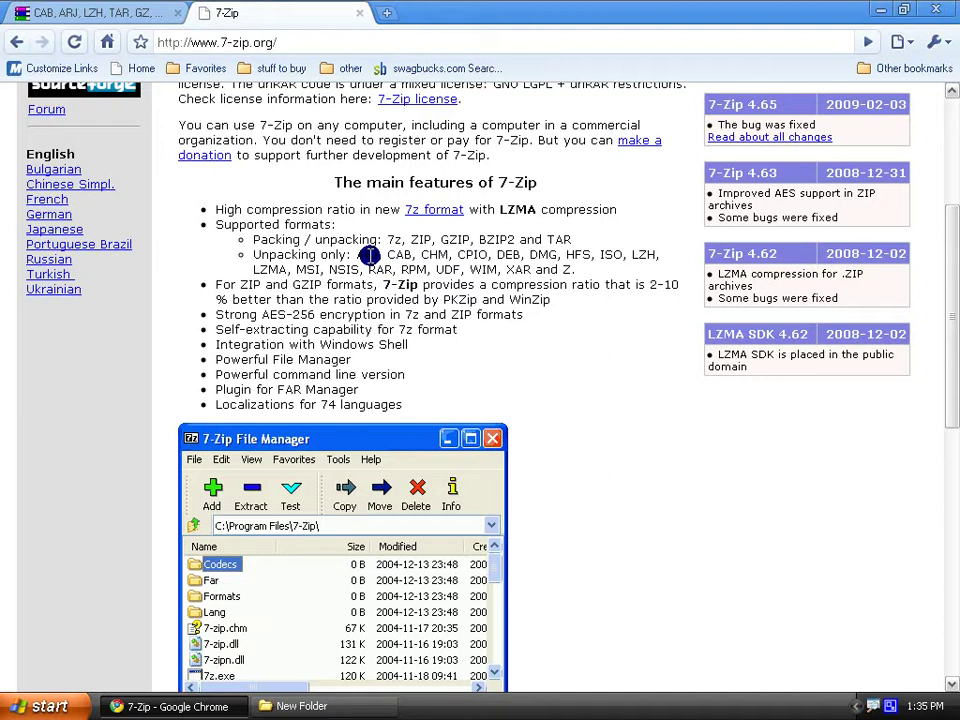
left_click(95, 11)
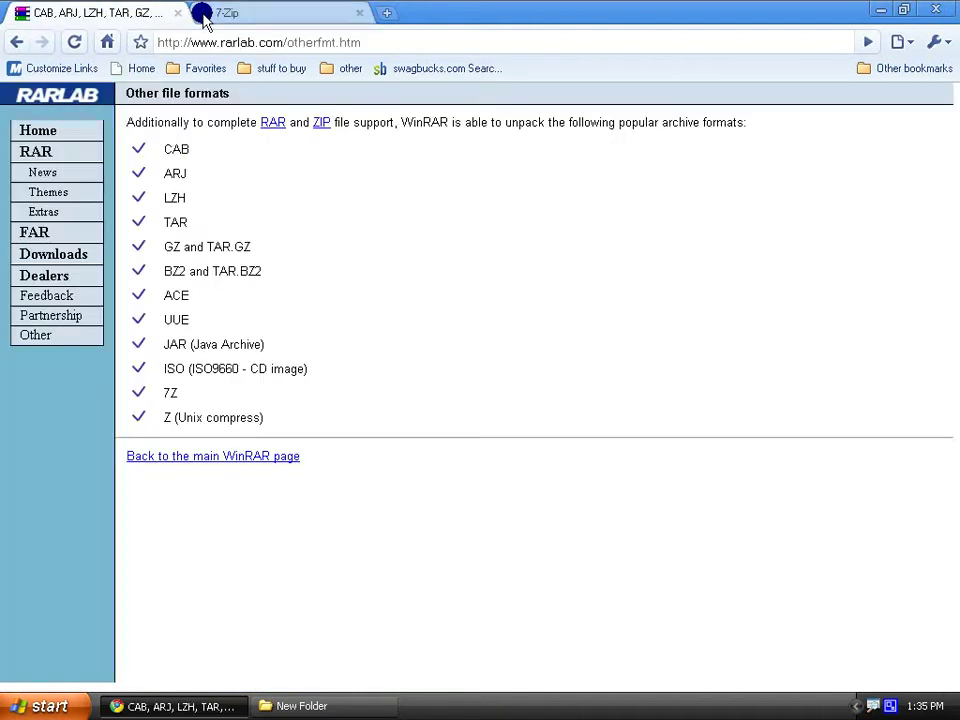
left_click(186, 15)
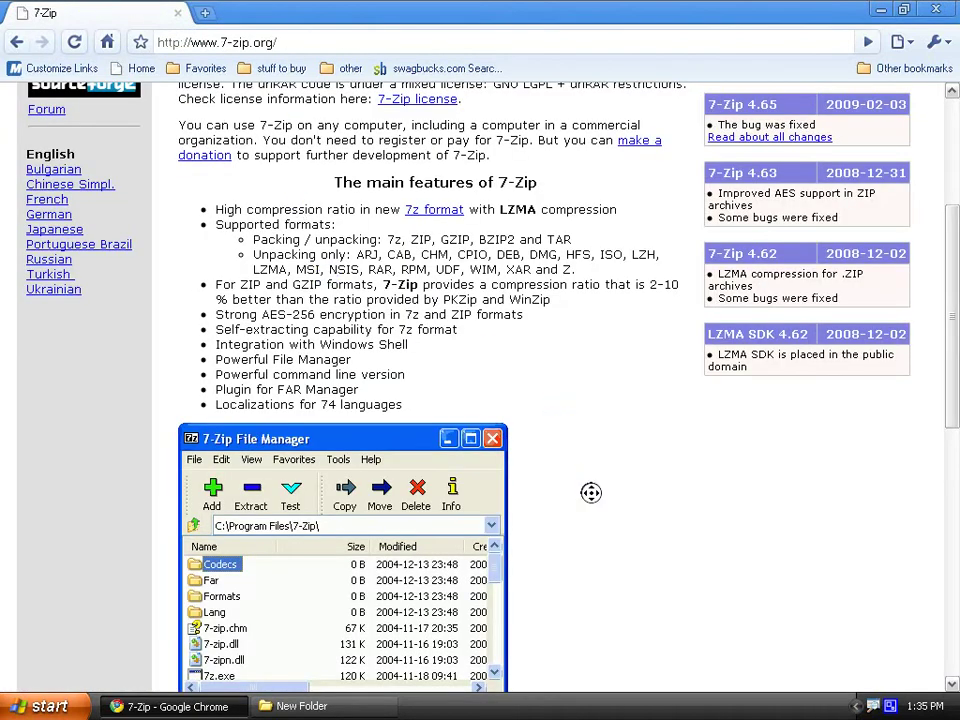
Review the 7-Zip home page, examining the download table, license, main features and compression ratio comparison
scroll(591, 493, "up", 2)
scroll(589, 491, "up", 4)
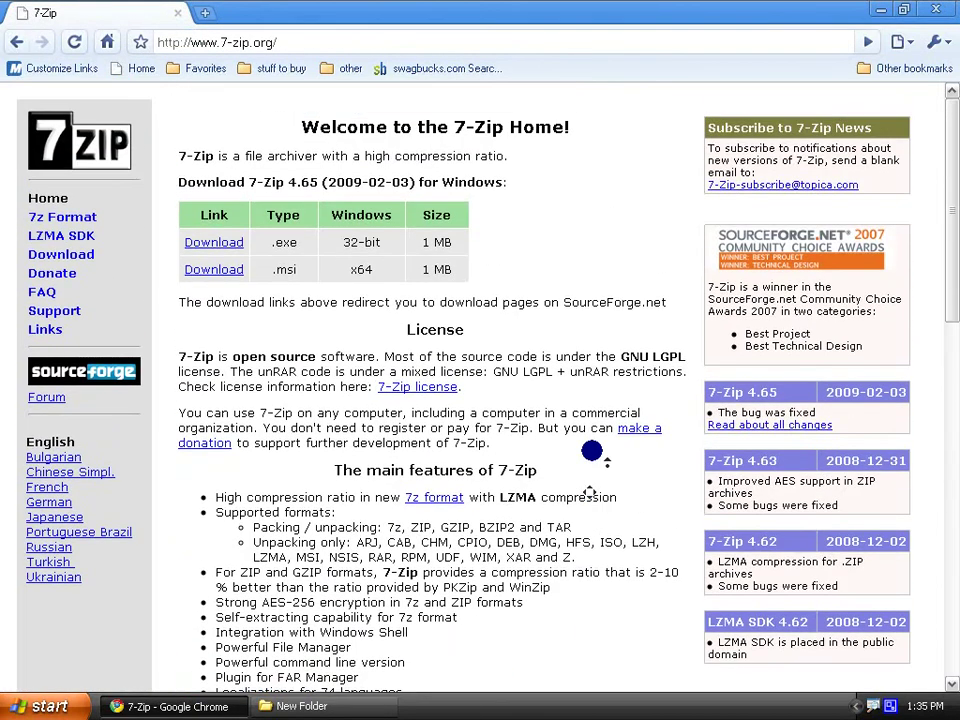
middle_click(573, 440)
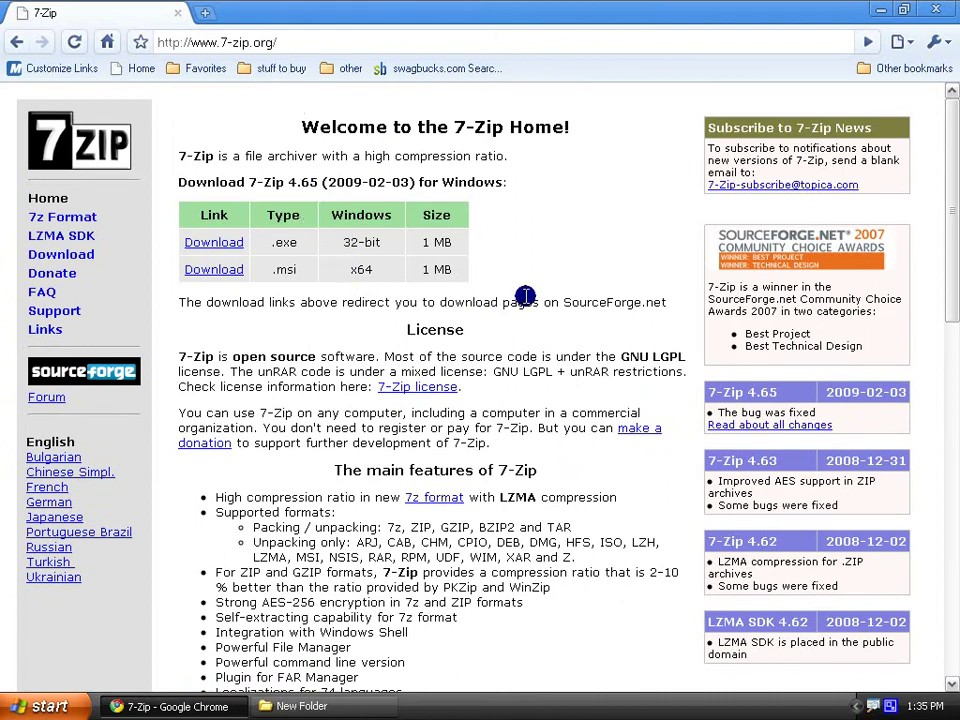
scroll(530, 310, "down", 3)
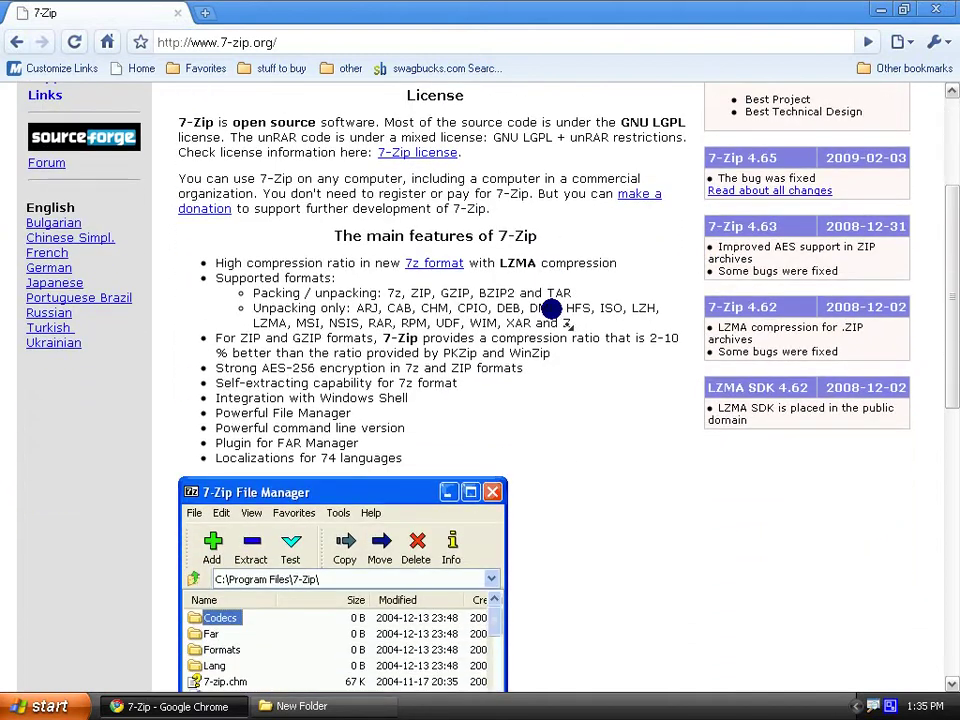
scroll(572, 306, "up", 3)
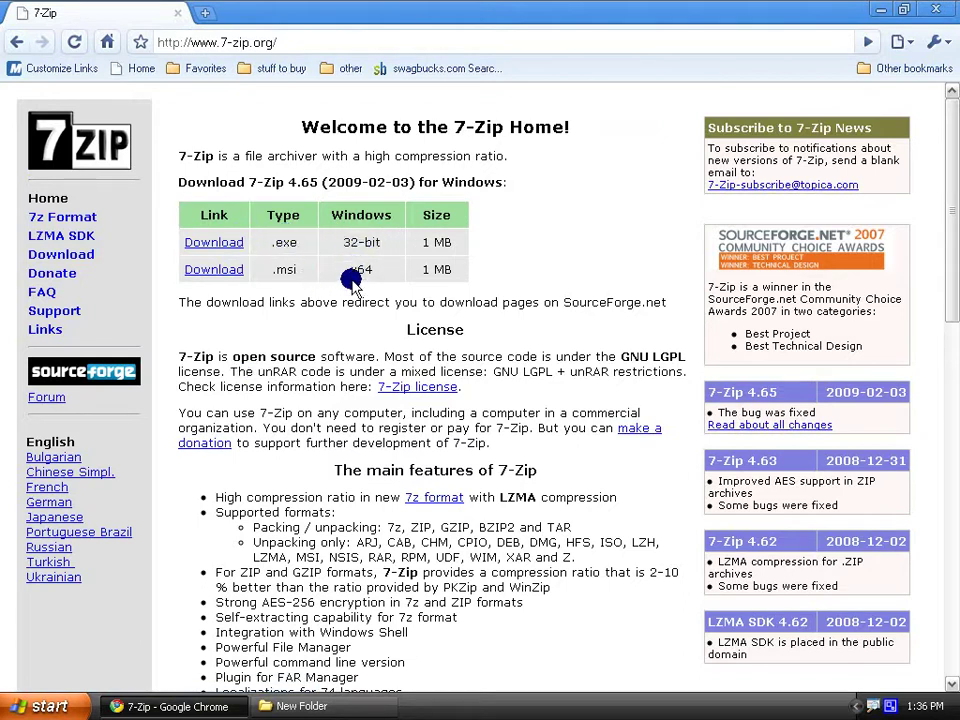
left_click_drag(347, 270, 373, 268)
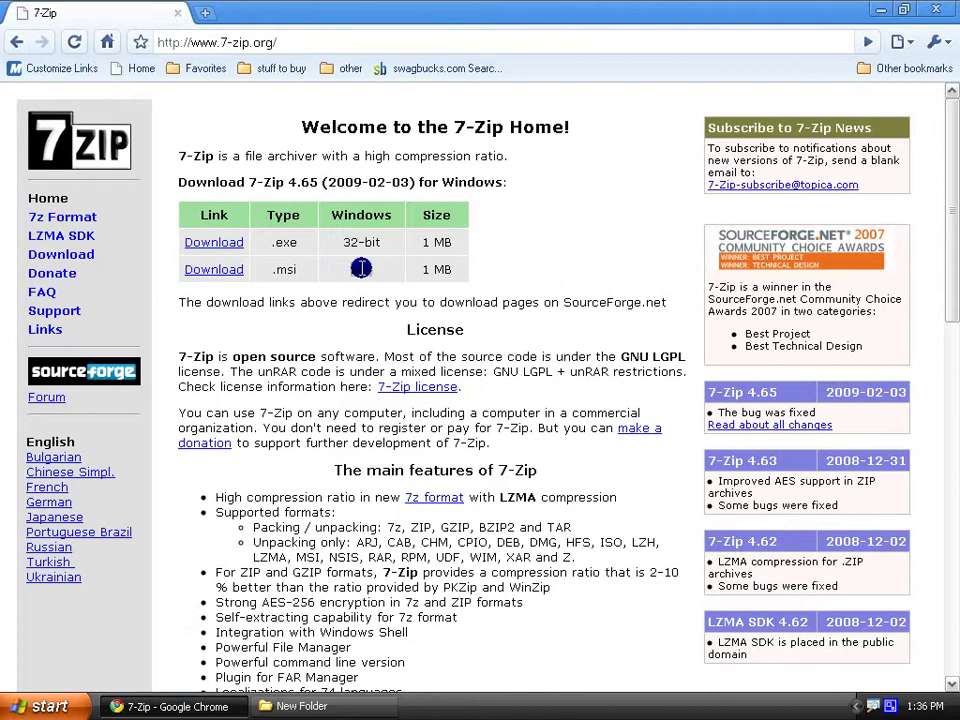
left_click(300, 269)
middle_click(531, 244)
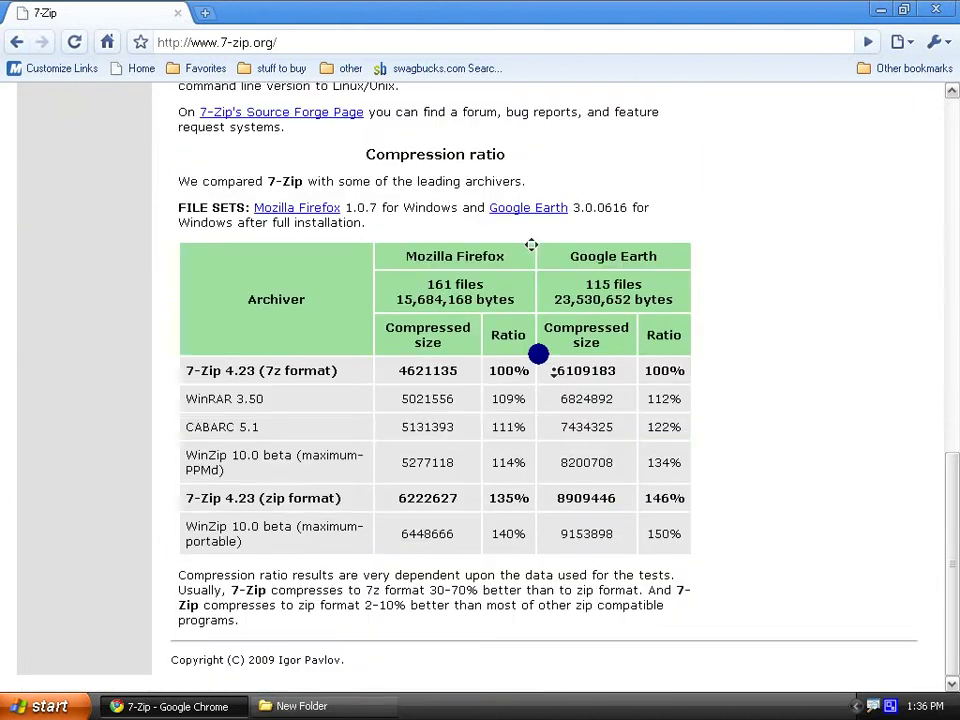
scroll(531, 244, "up", 10)
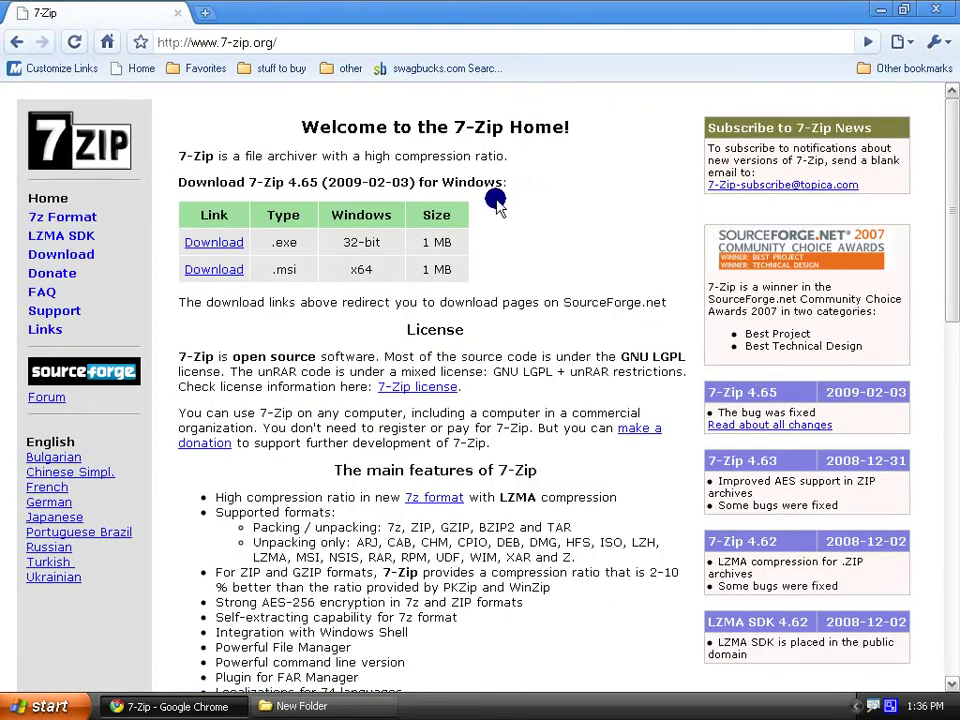
Download the 32-bit .exe installer of 7-Zip 4.65 to the Downloads folder as 7z465 and launch it
left_click(224, 243)
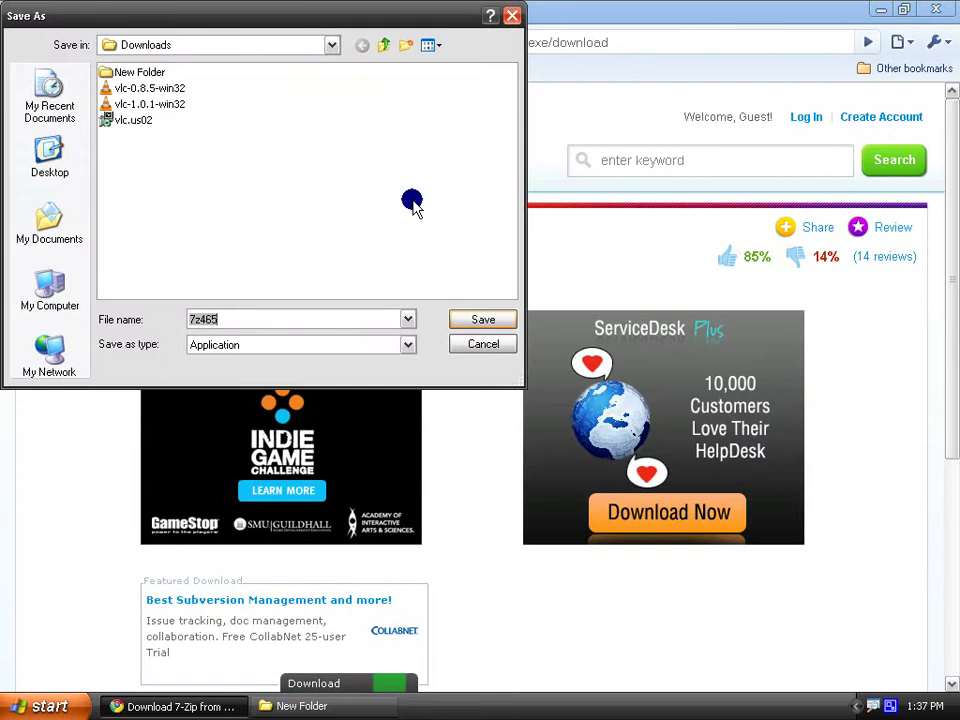
left_click(485, 319)
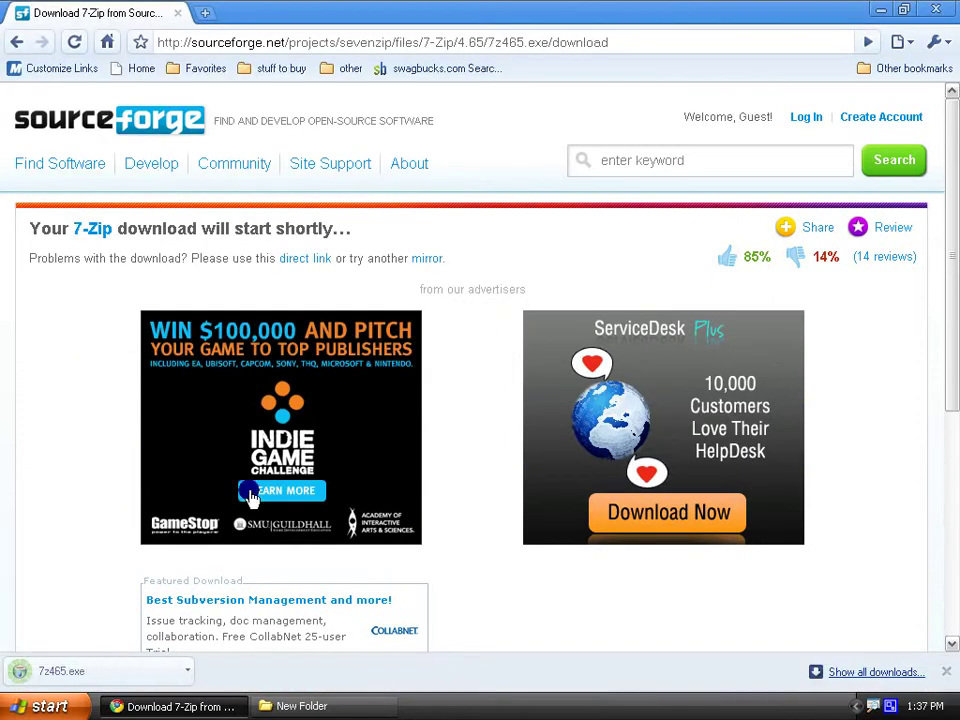
left_click(110, 670)
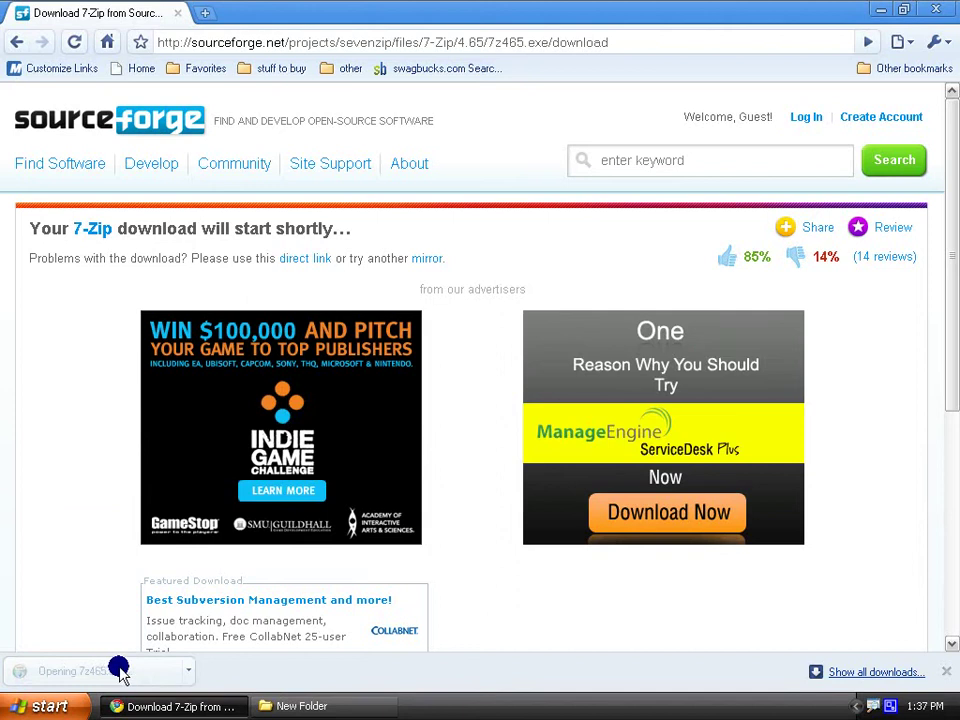
Install 7-Zip 4.65 in C:\Program Files\7-Zip, finish the setup and dismiss the browser's download bar
left_click(531, 370)
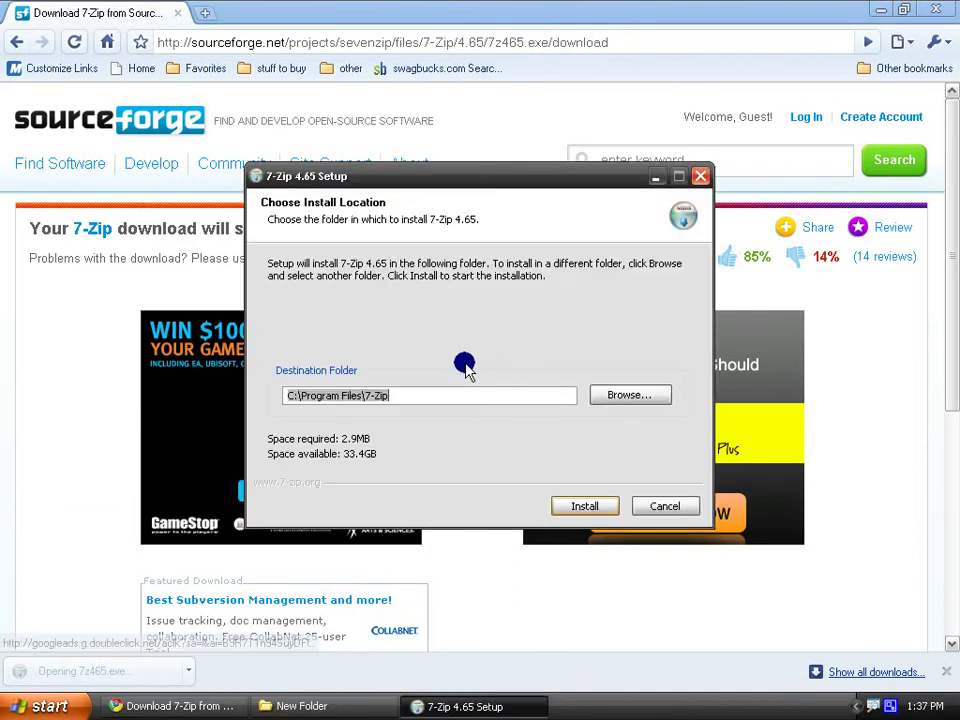
left_click(586, 507)
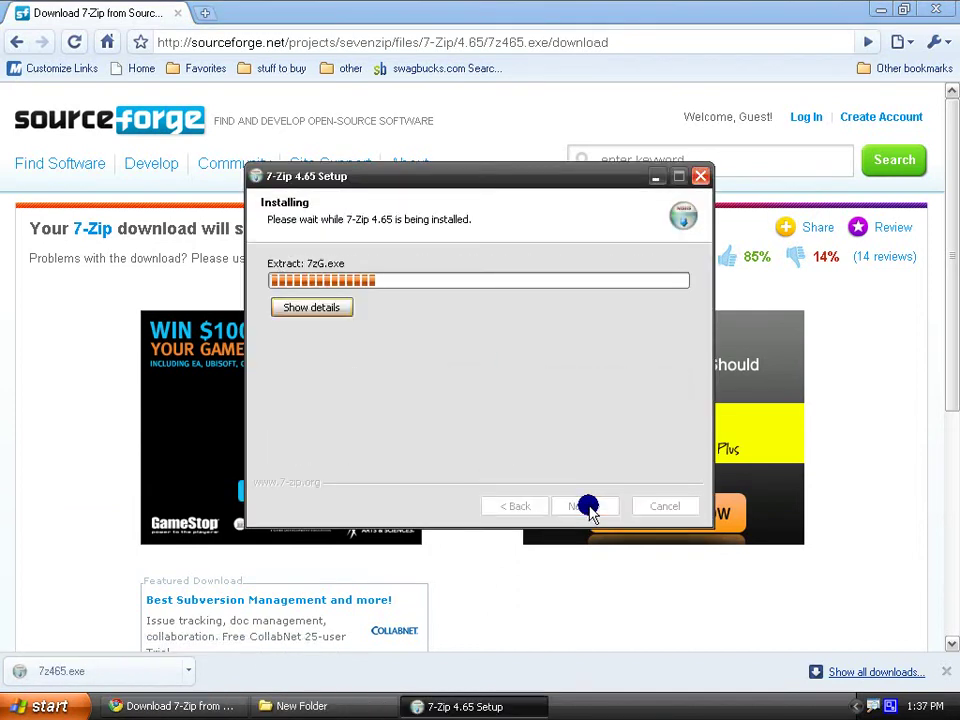
left_click(586, 507)
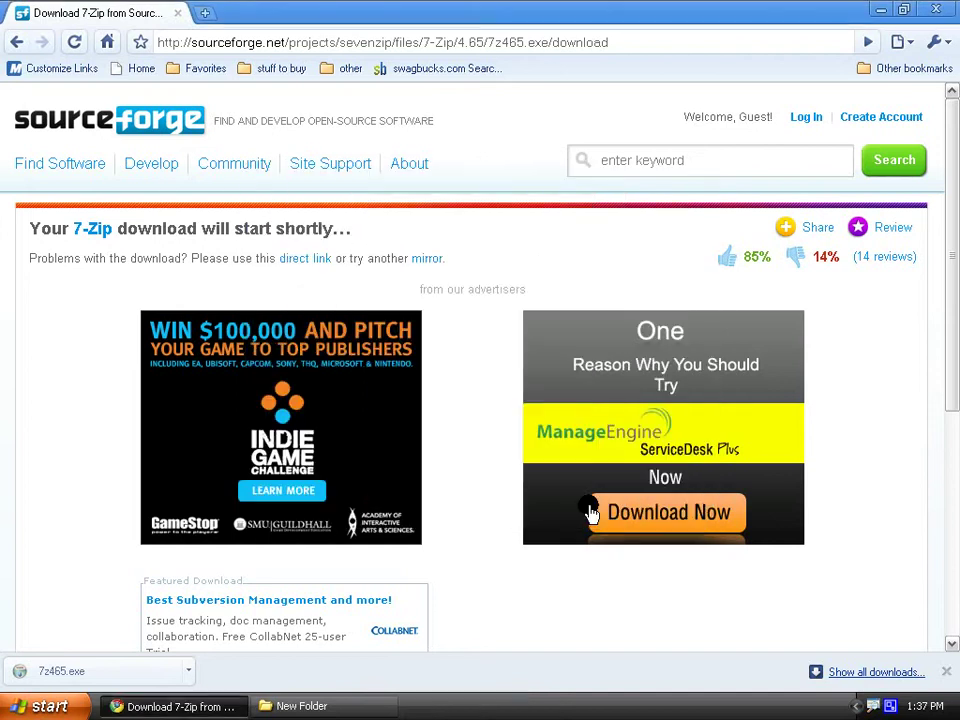
left_click(947, 669)
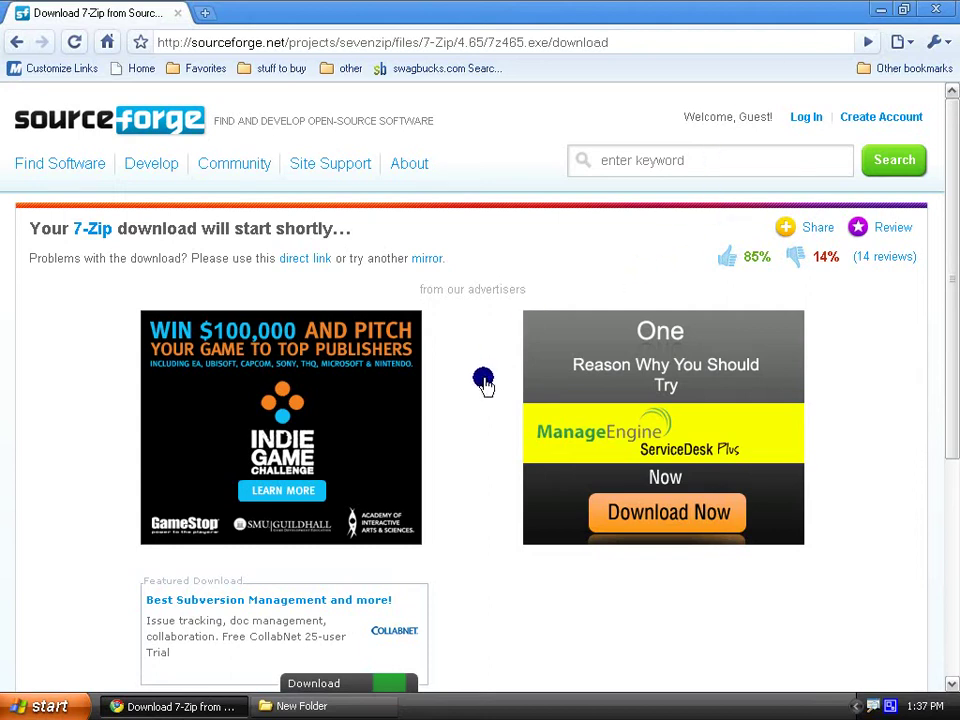
Open the Autoclicker ZIP file from the desktop's New Folder in 7-Zip File Manager
left_click(315, 712)
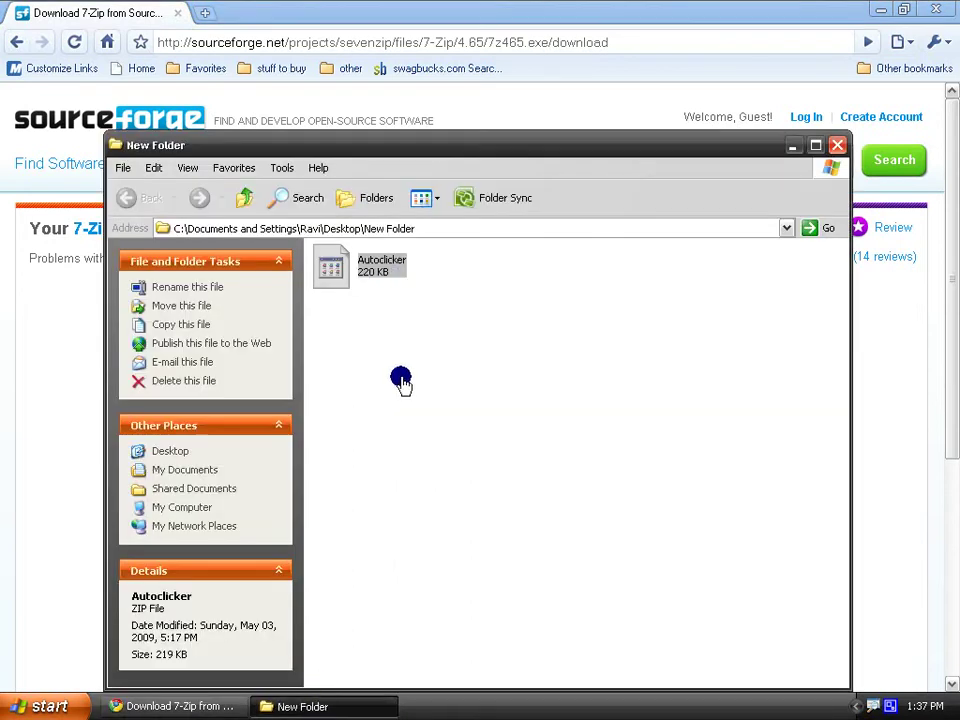
left_click_drag(603, 453, 400, 397)
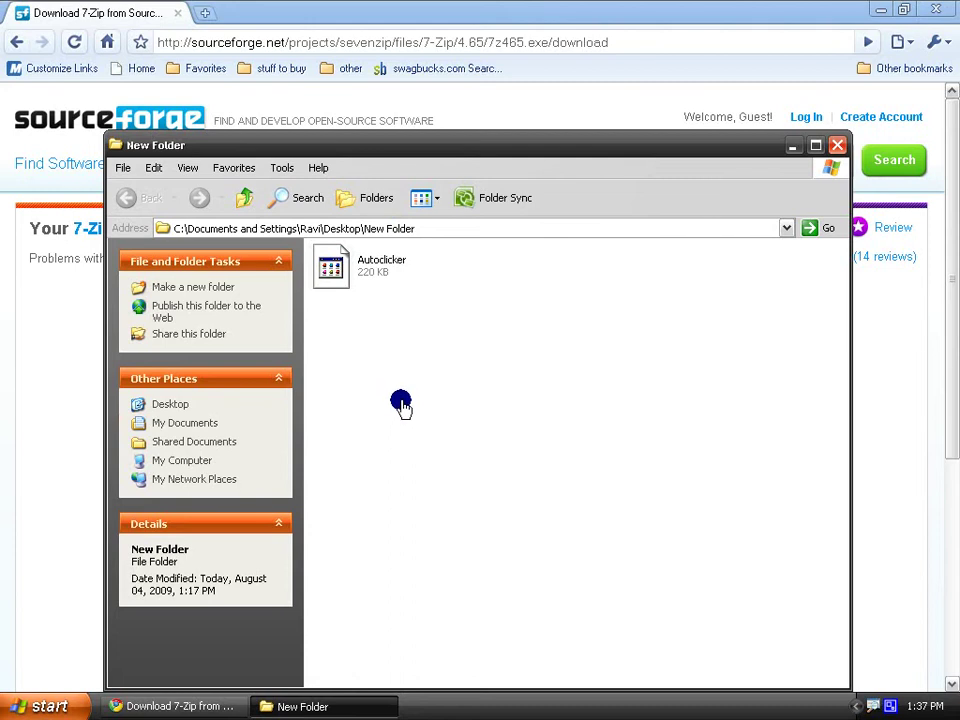
left_click_drag(437, 349, 322, 226)
left_click(425, 340)
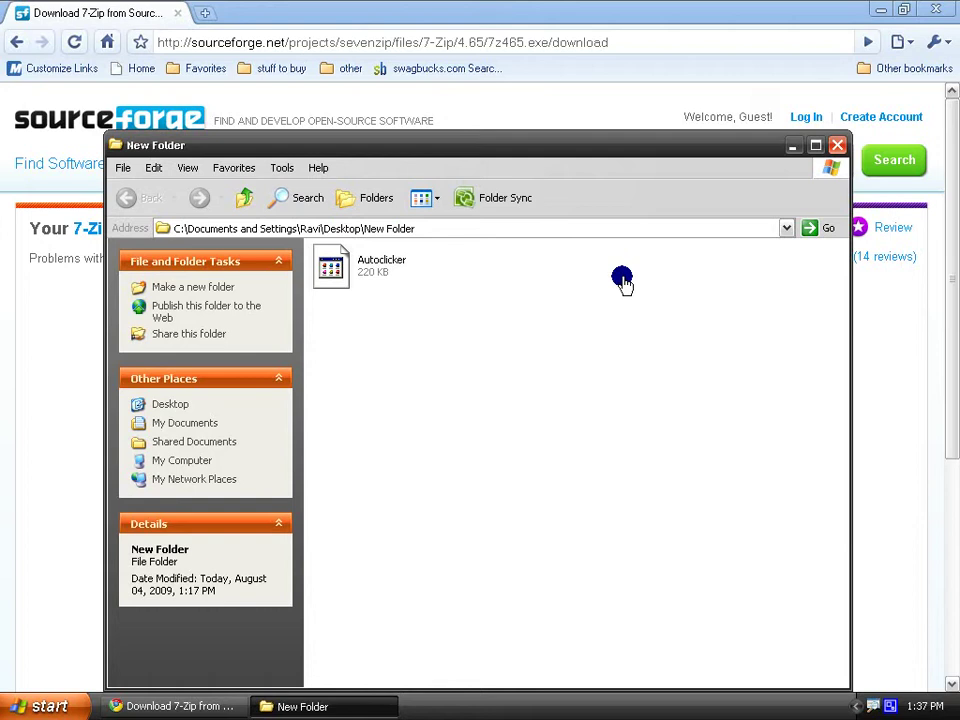
left_click(369, 275)
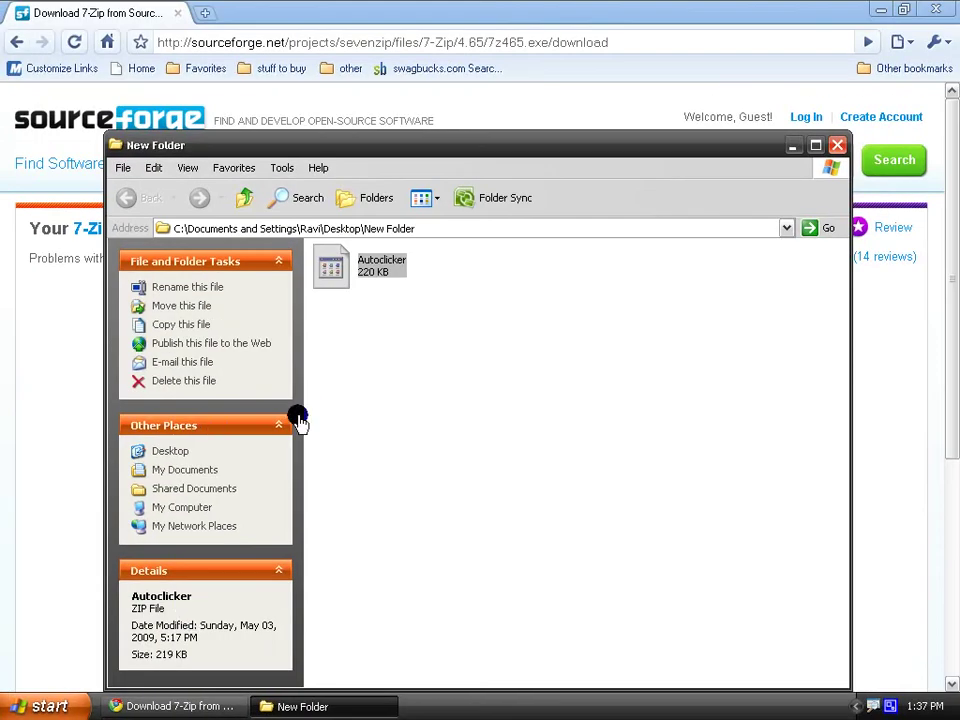
right_click(344, 271)
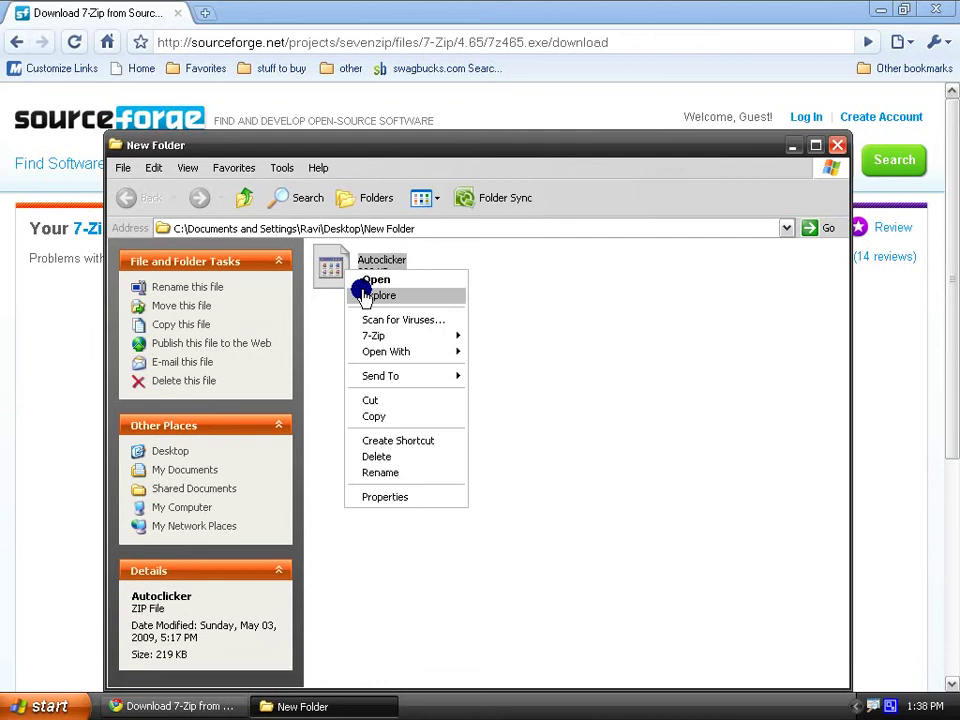
left_click(353, 332)
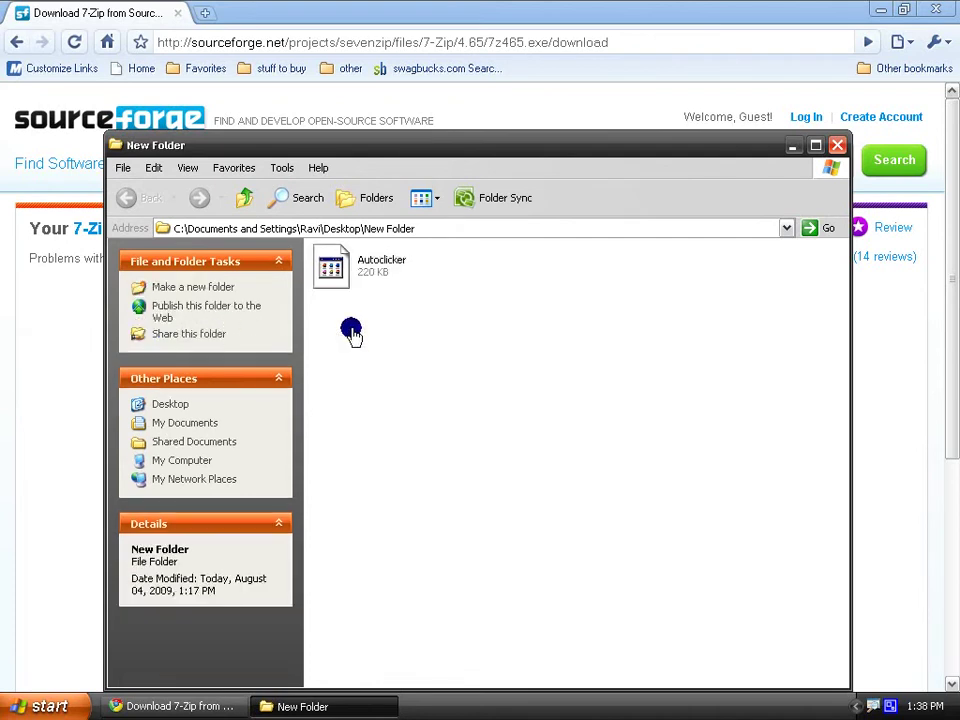
right_click(332, 264)
mouse_move(379, 351)
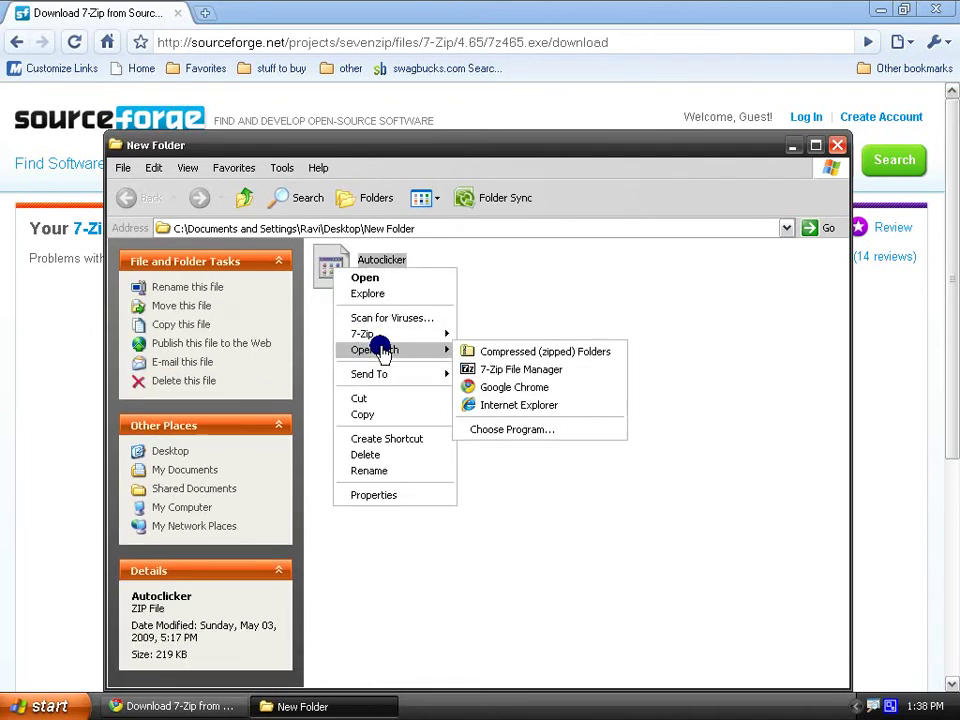
left_click(473, 370)
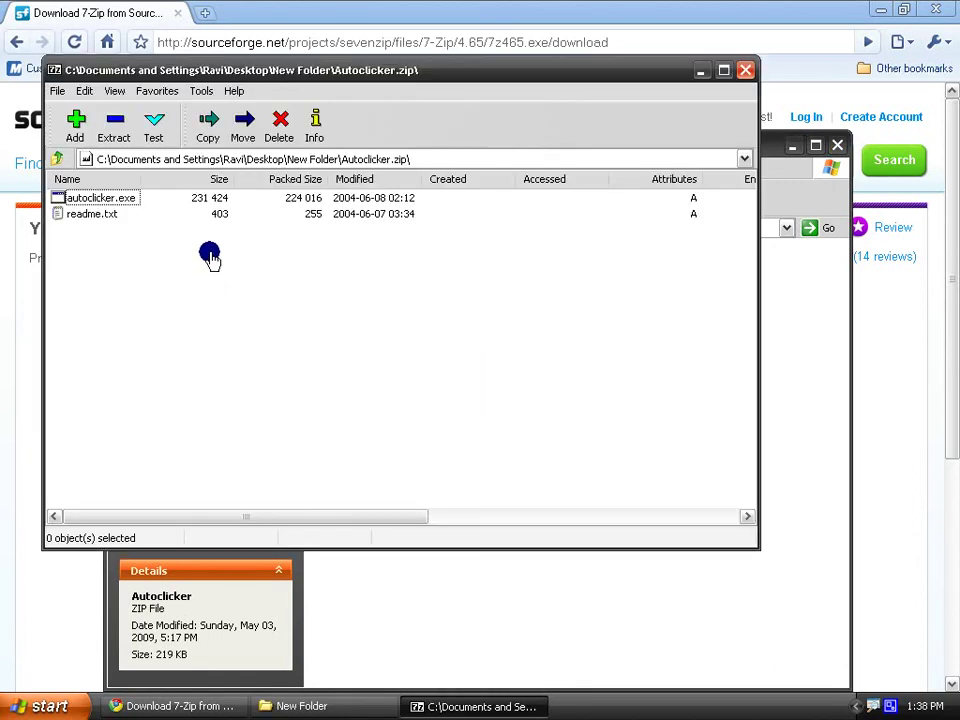
Extract autoclicker.exe and readme.txt from the Autoclicker archive into the desktop's New Folder
left_click_drag(317, 71, 426, 129)
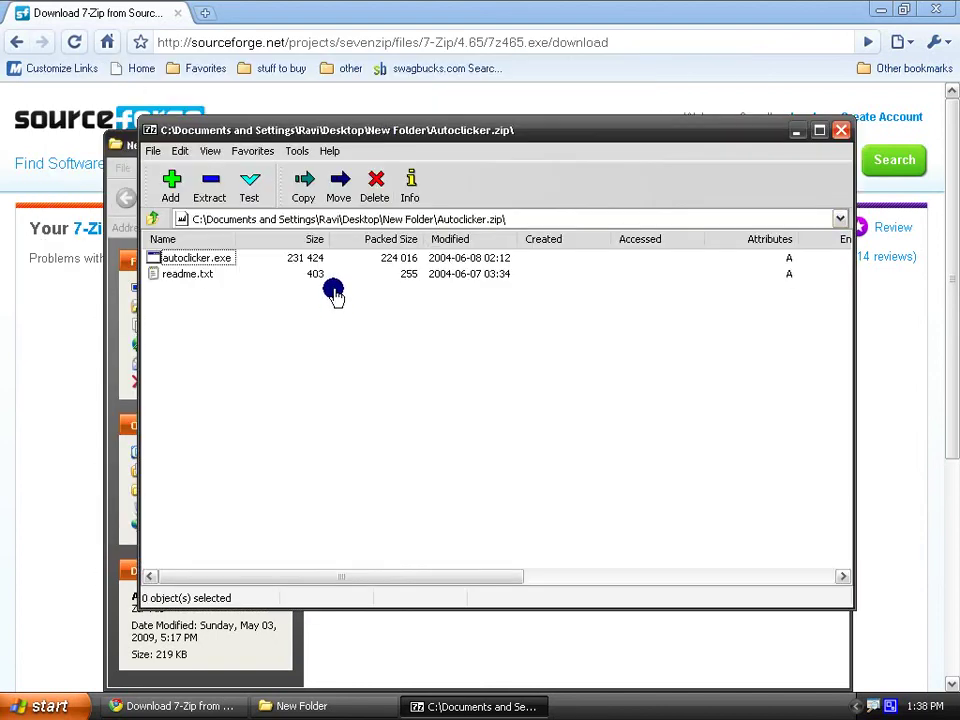
left_click_drag(204, 304, 175, 252)
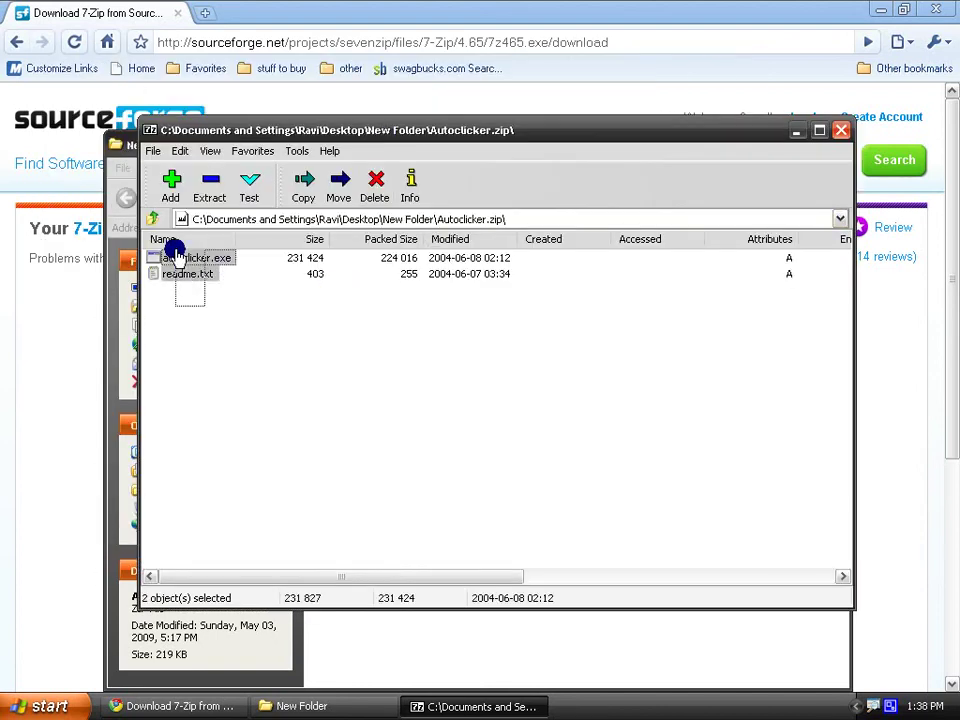
left_click(213, 193)
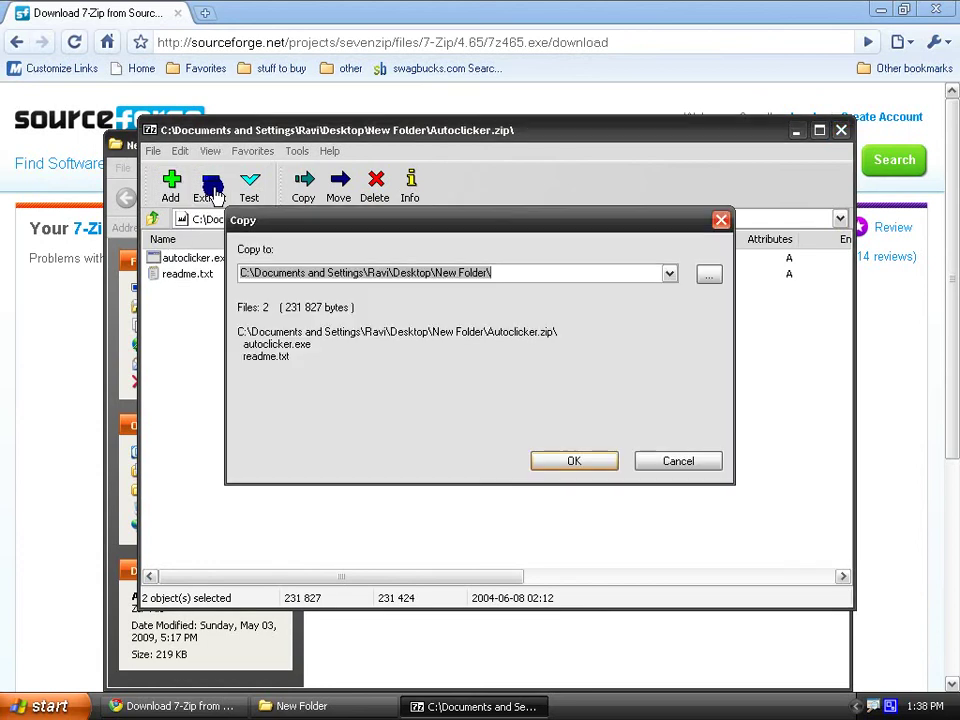
left_click(588, 459)
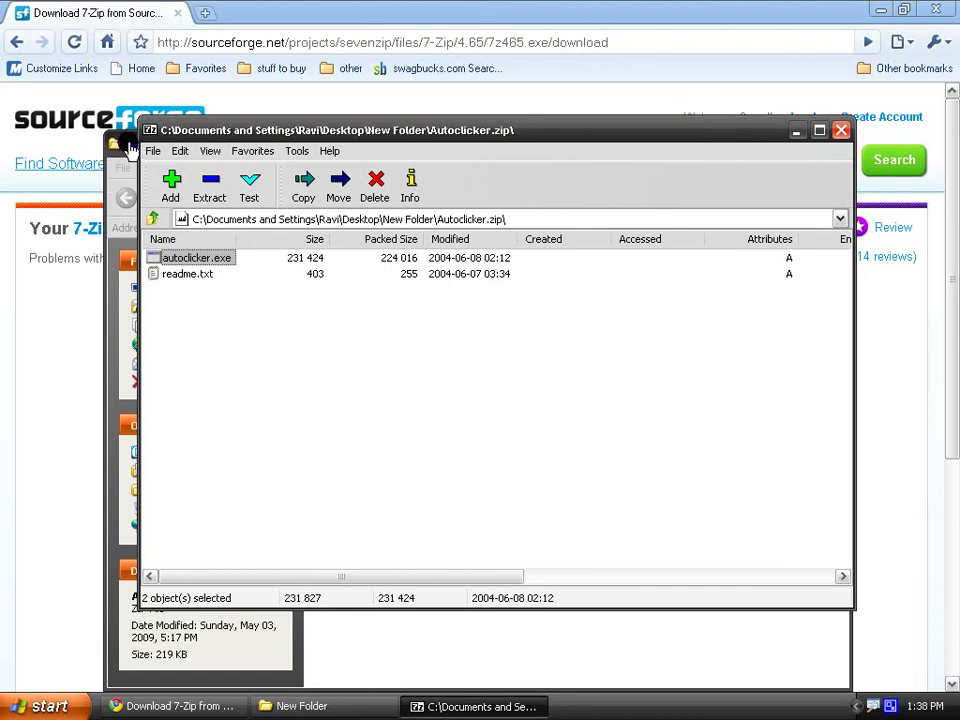
Check the extracted files in the New Folder window and close the 7-Zip archive window
left_click(130, 145)
left_click_drag(640, 375, 720, 246)
left_click(686, 127)
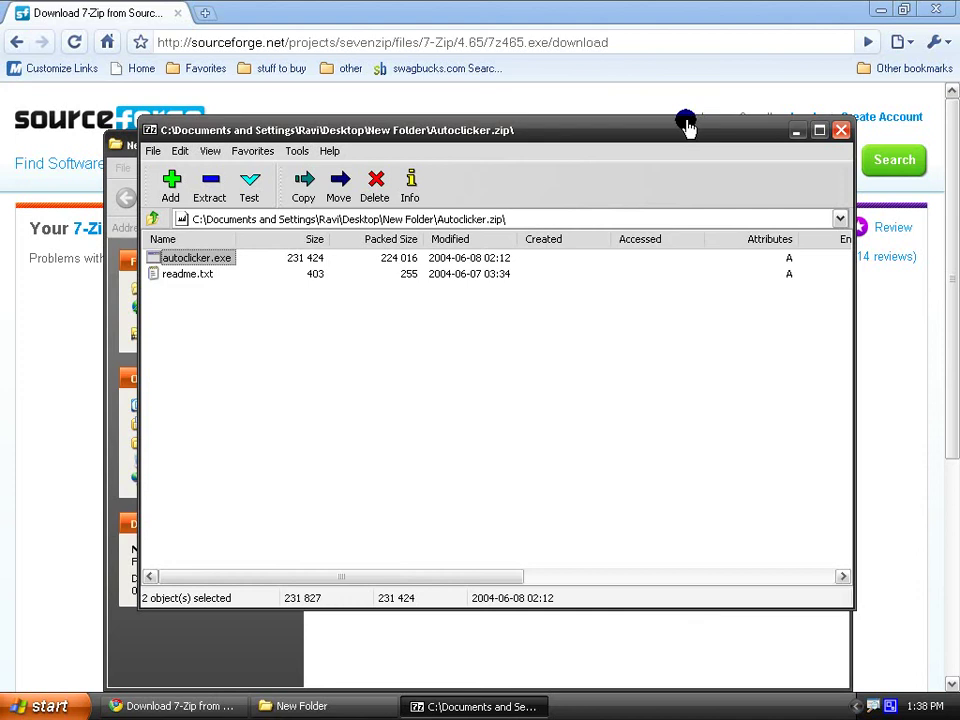
left_click(841, 130)
Send the Autoclicker ZIP file in New Folder to the Recycle Bin, keeping the extracted autoclicker and readme files
left_click(332, 263)
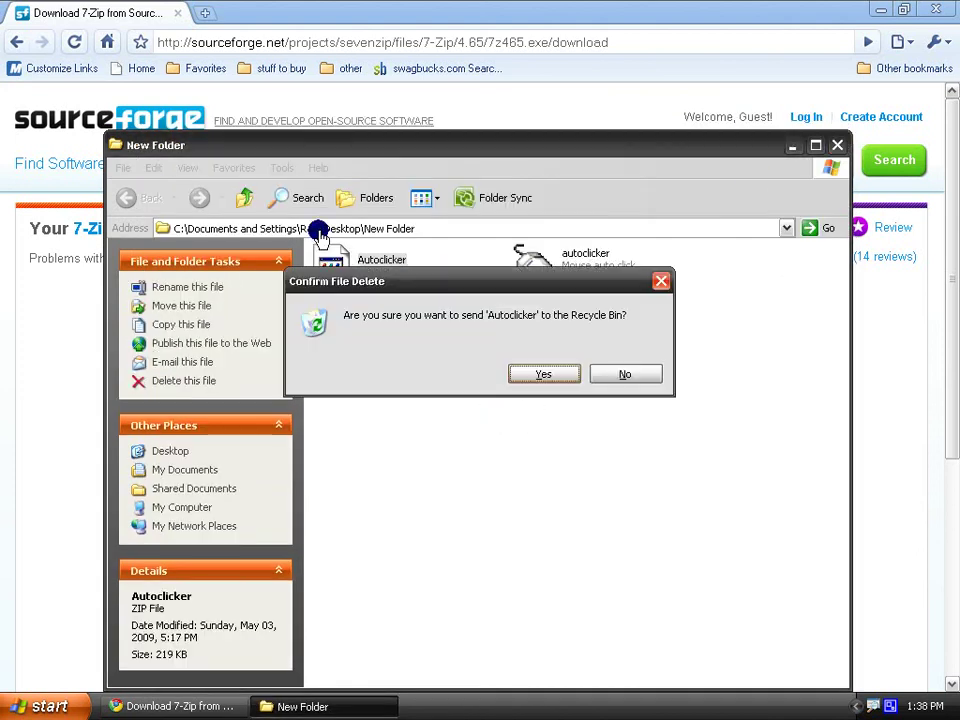
left_click(538, 372)
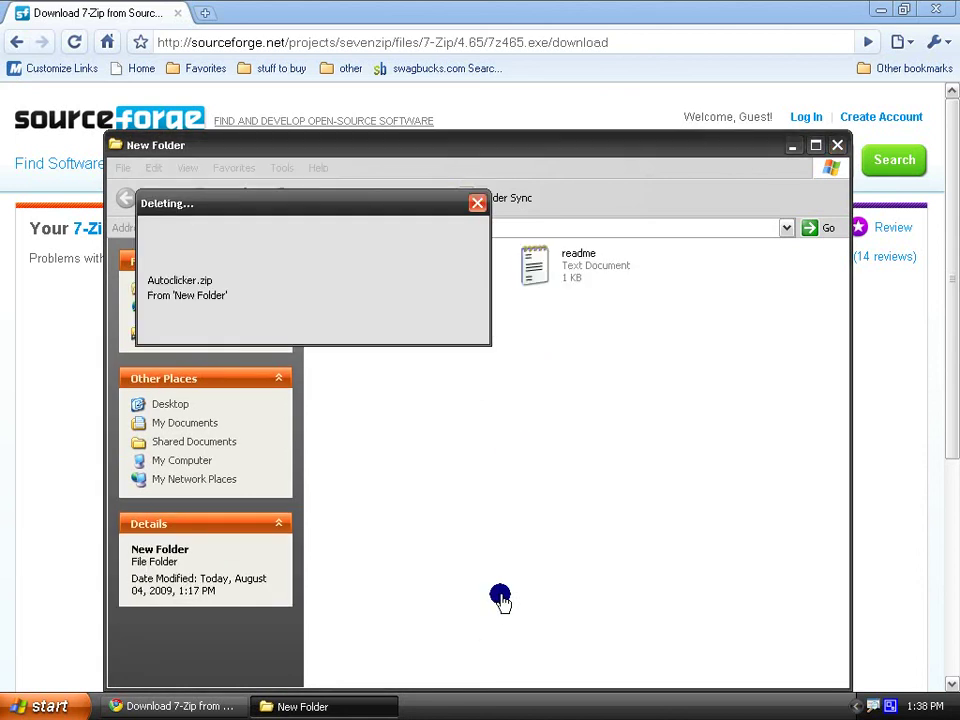
left_click_drag(784, 358, 368, 282)
left_click(362, 402)
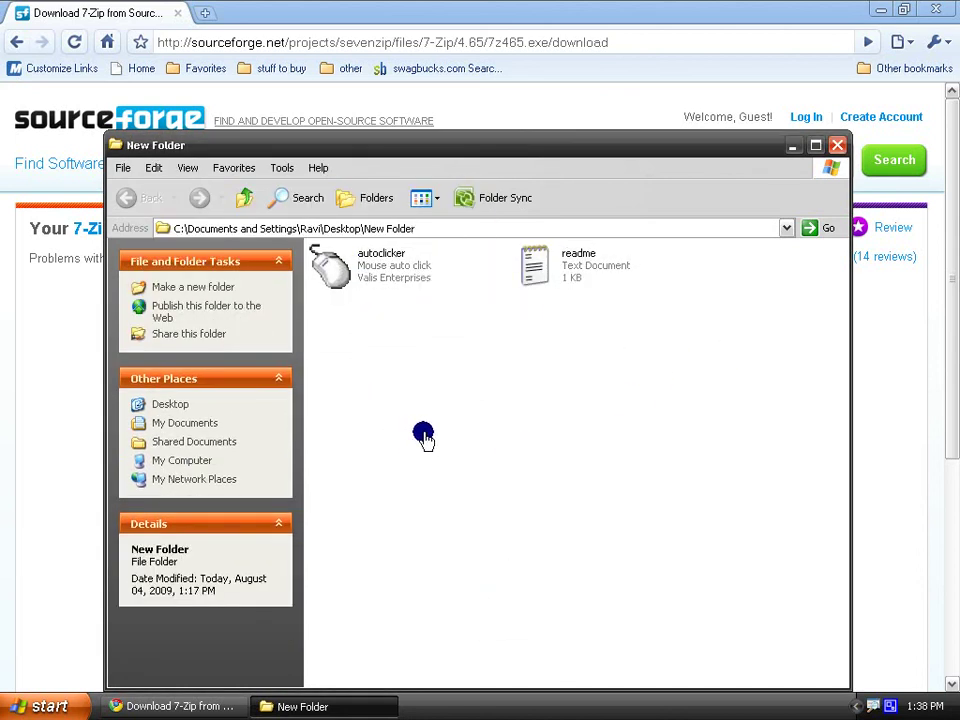
left_click_drag(640, 420, 540, 405)
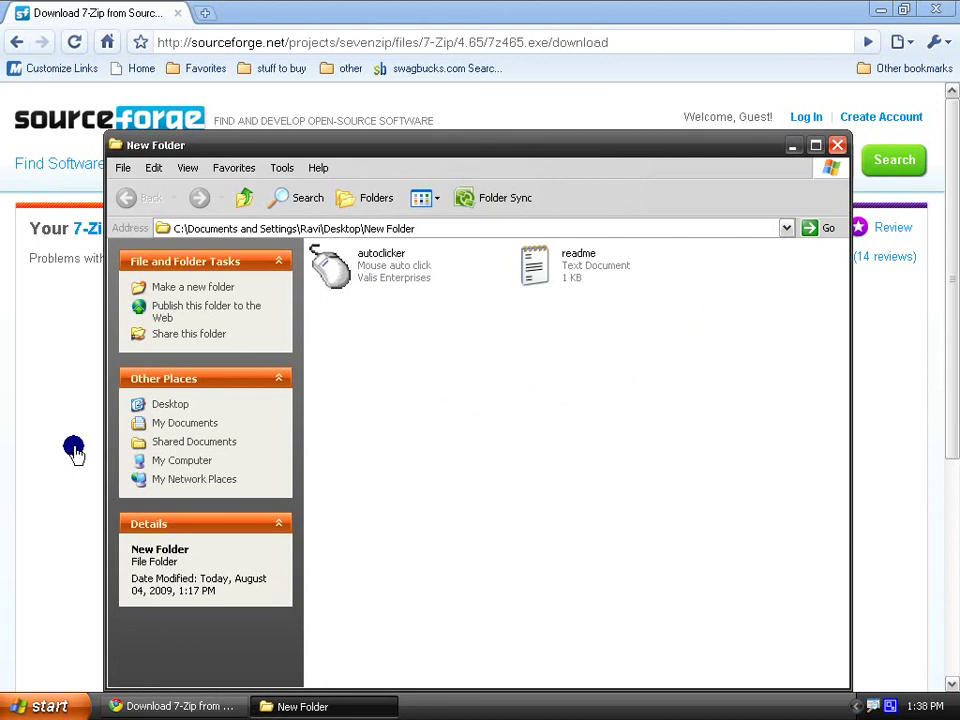